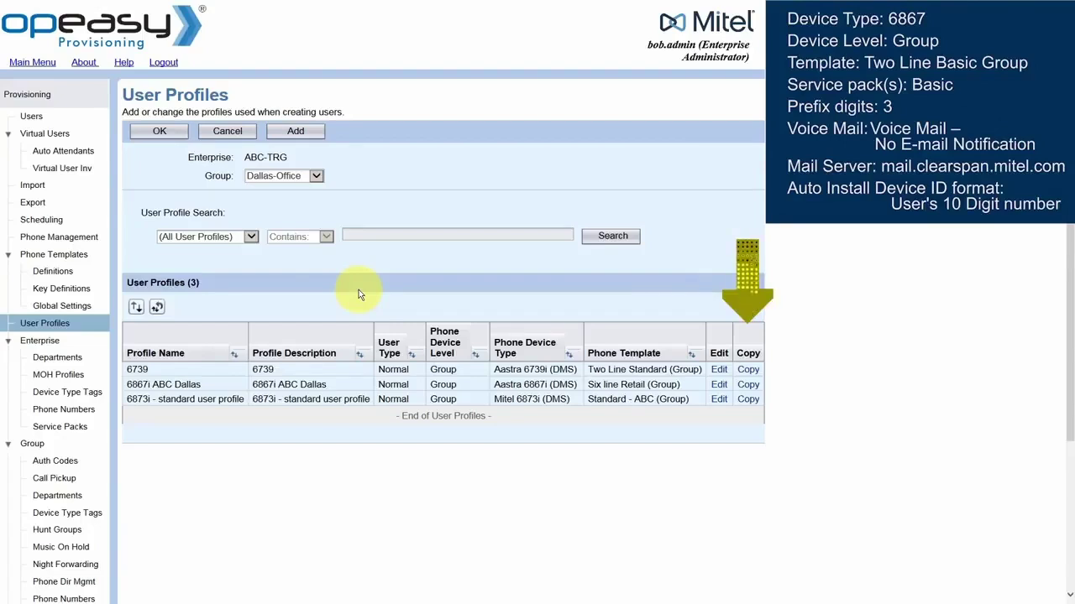
# Add a Normal user profile for the Dallas-Office group, using "6867 - Dallas Office - Basic SP" as both name and description
pyautogui.click(295, 134)
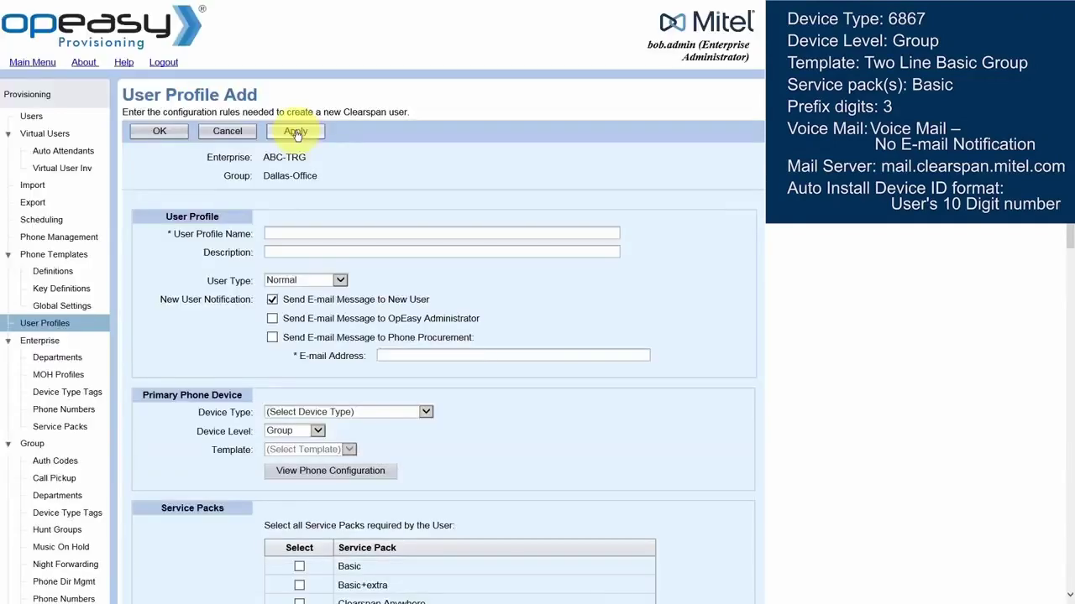
pyautogui.click(303, 234)
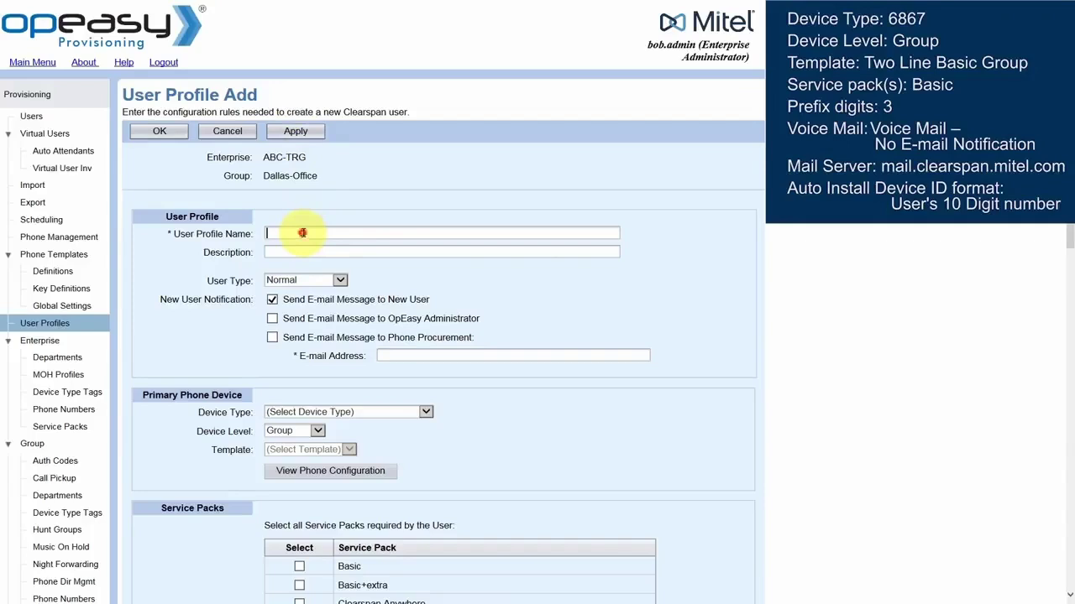
pyautogui.write('6867 - Dallas Office - Basic SP')
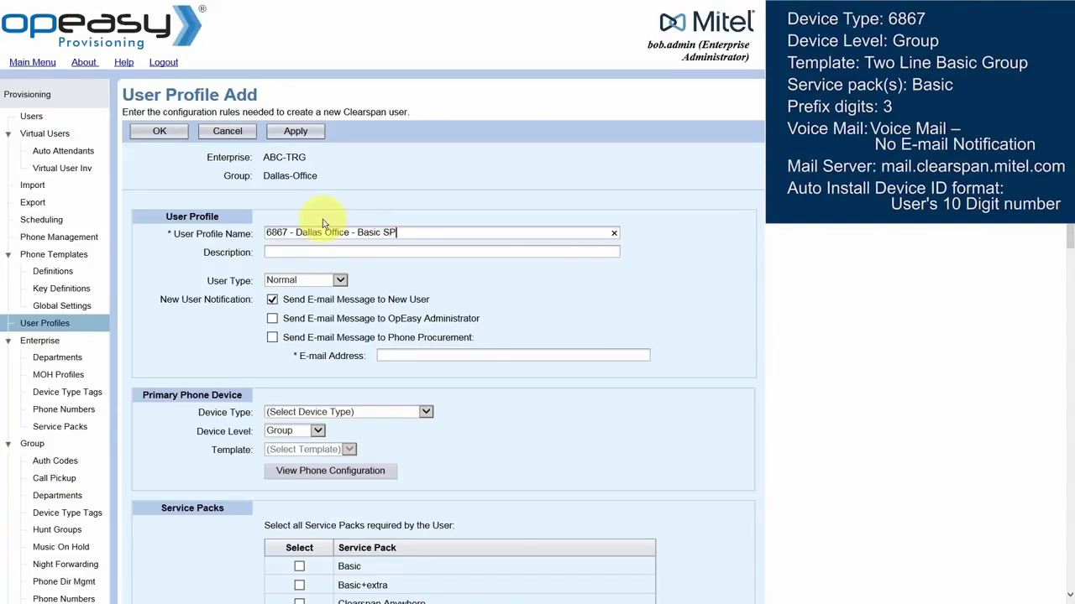
pyautogui.moveTo(398, 233); pyautogui.dragTo(266, 234)
pyautogui.hotkey('ctrl', 'c')
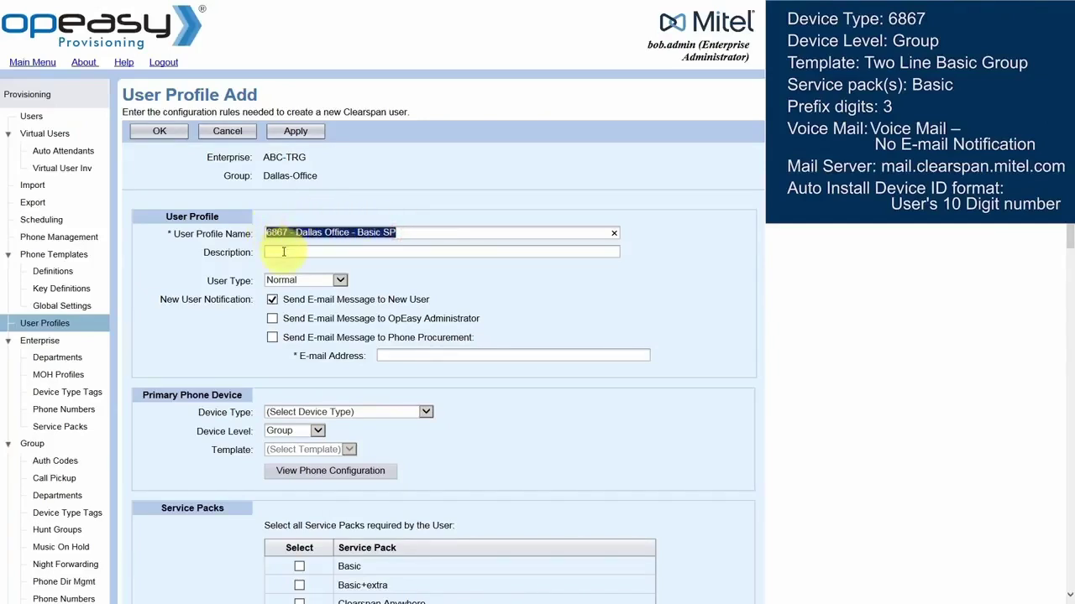
pyautogui.click(284, 252)
pyautogui.hotkey('ctrl', 'v')
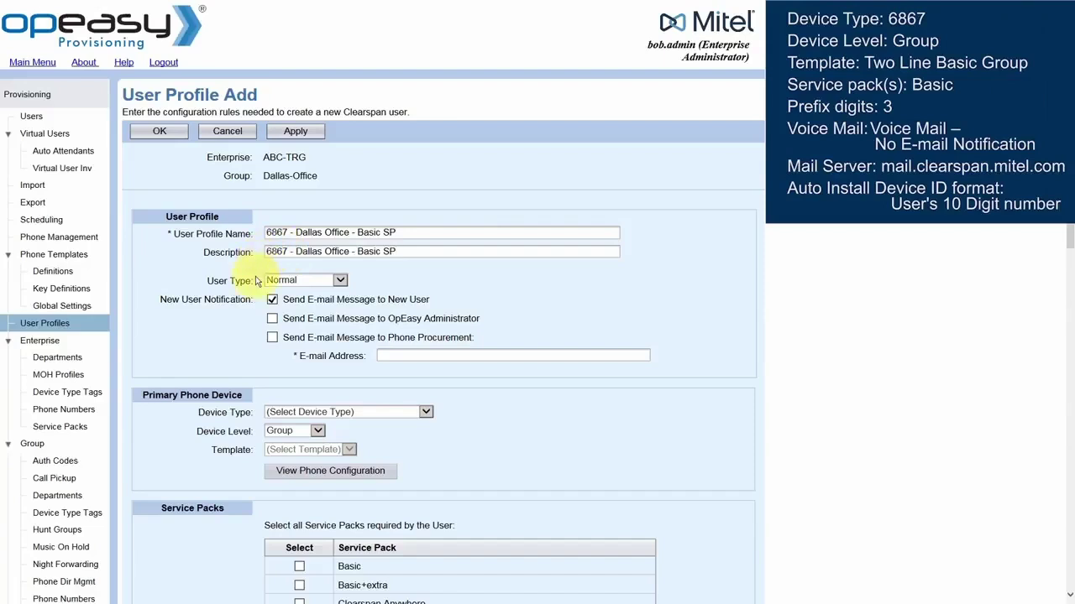
pyautogui.click(339, 281)
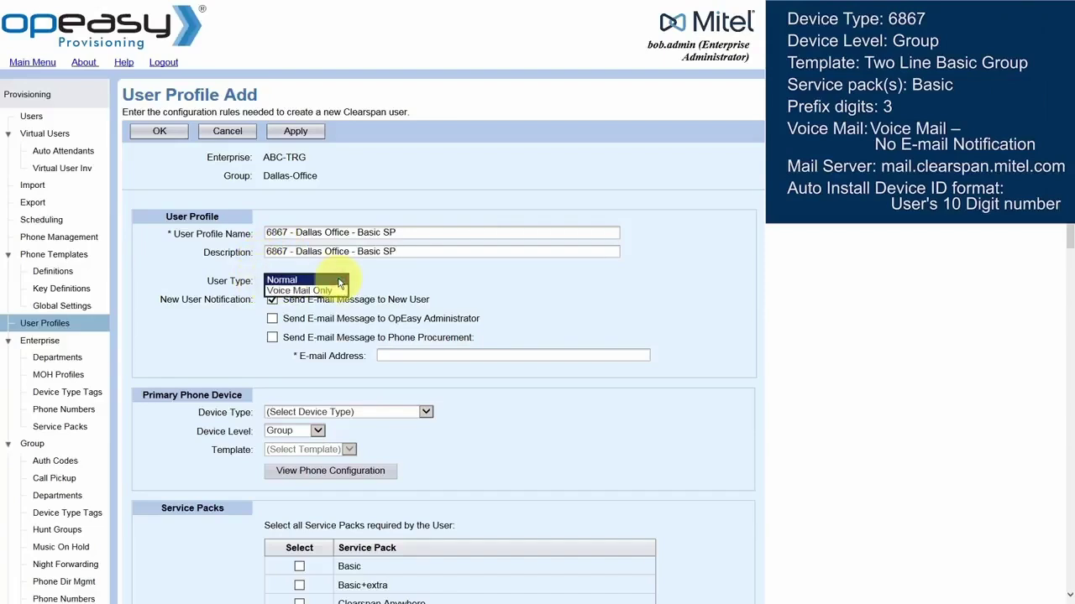
pyautogui.click(336, 280)
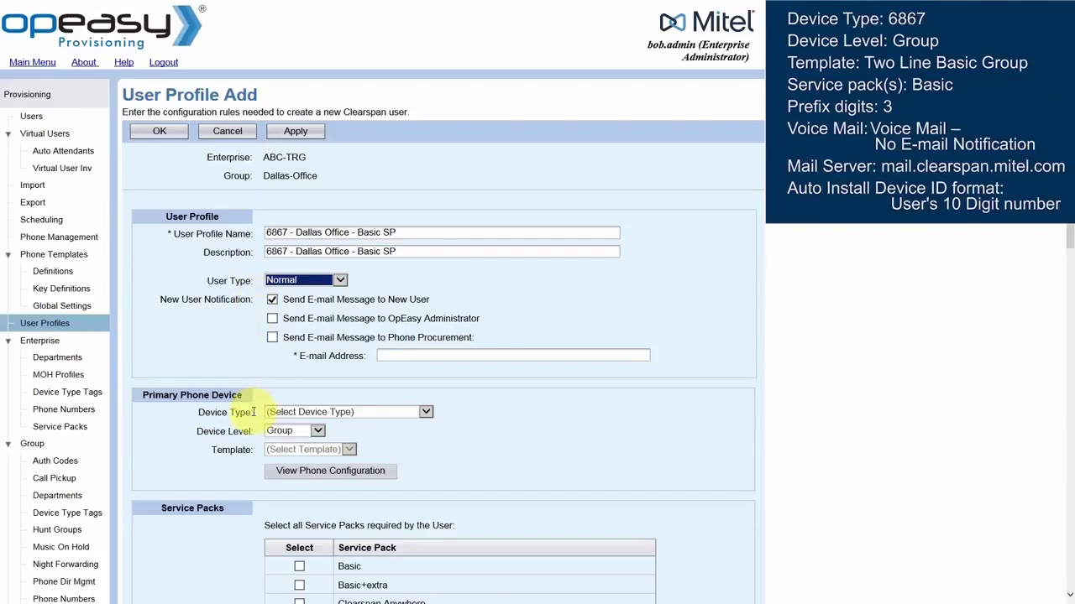
# Set the primary phone to Aastra 6867i (DMS) at Group level with the template "Two Line - 6867 - Basic Group (Group)"
pyautogui.click(425, 412)
pyautogui.click(336, 395)
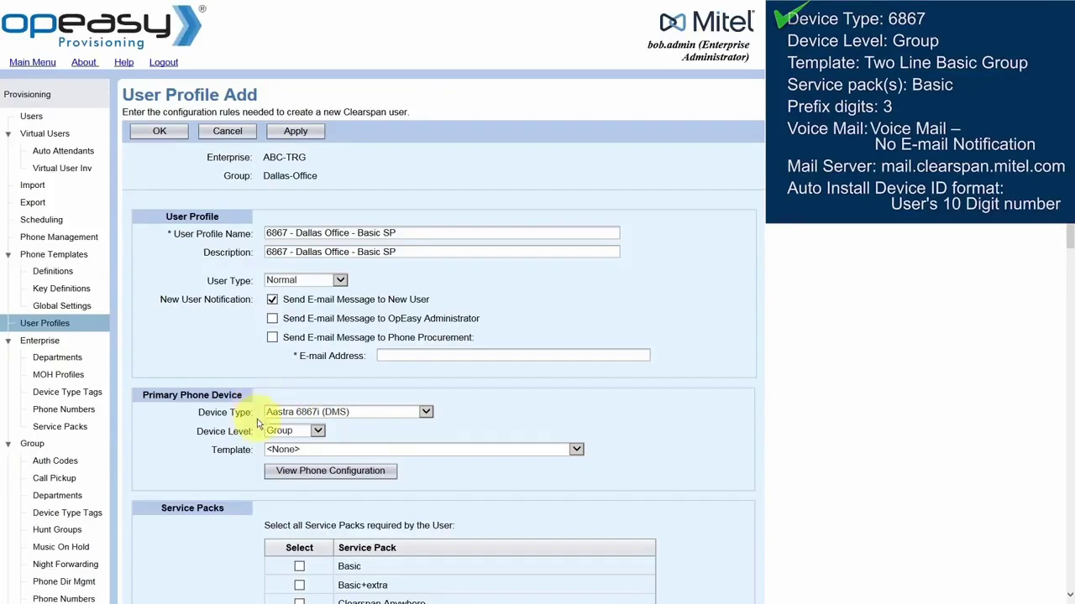
pyautogui.click(318, 432)
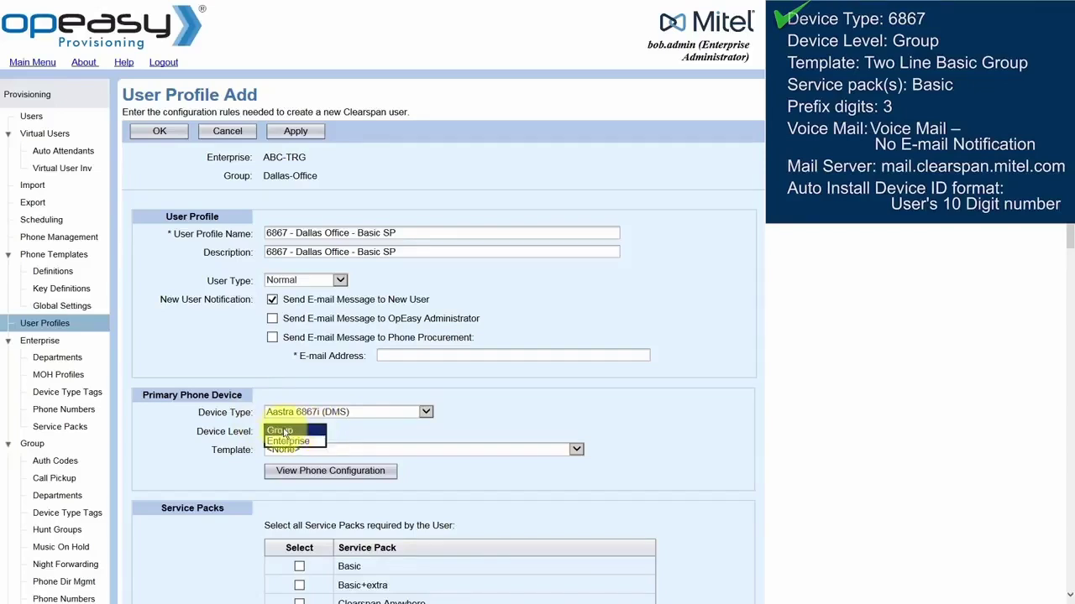
pyautogui.click(281, 431)
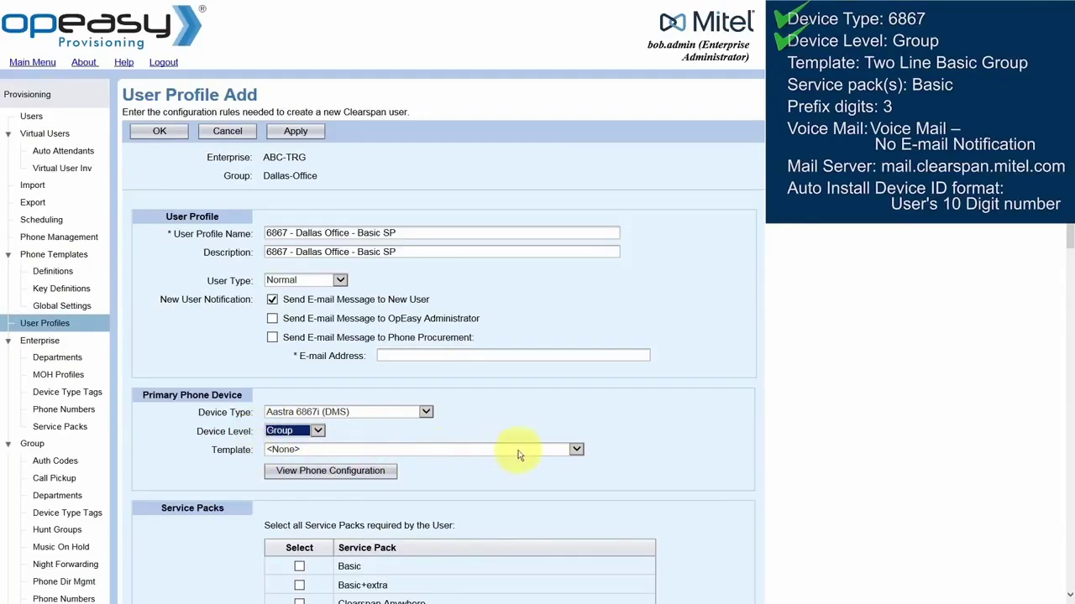
pyautogui.click(575, 449)
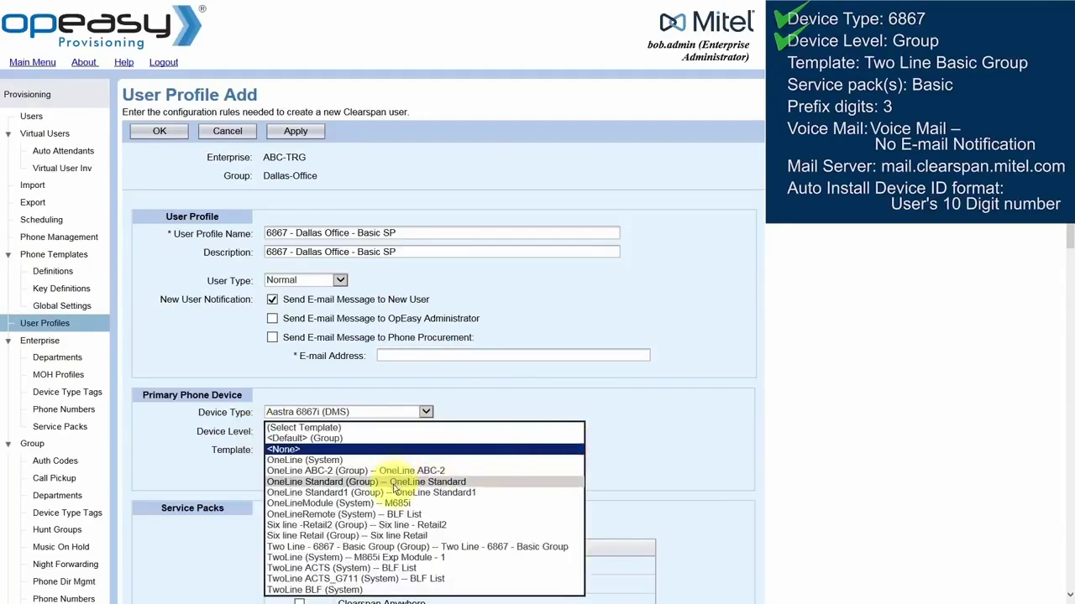
pyautogui.click(387, 546)
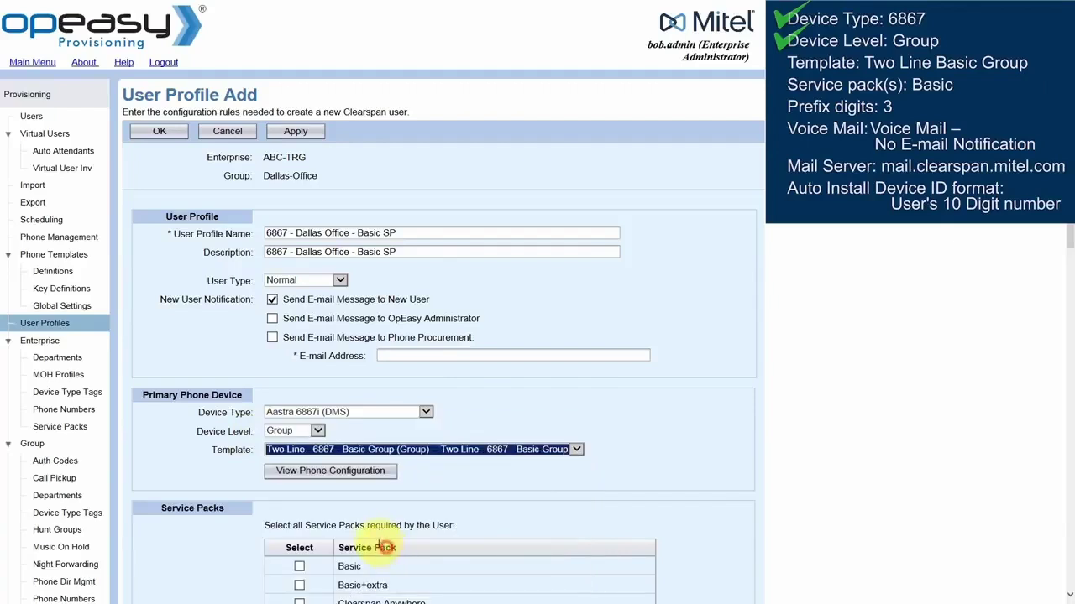
pyautogui.click(254, 453)
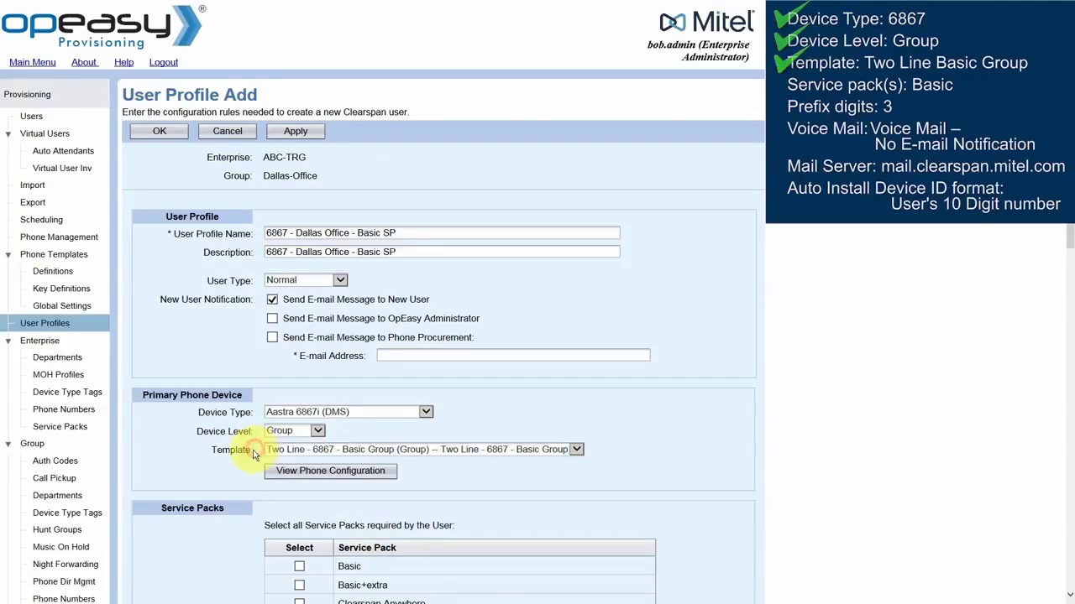
# Select the Basic service pack and set New Phone Number Activation to Activate
pyautogui.scroll(-6, 252, 450)
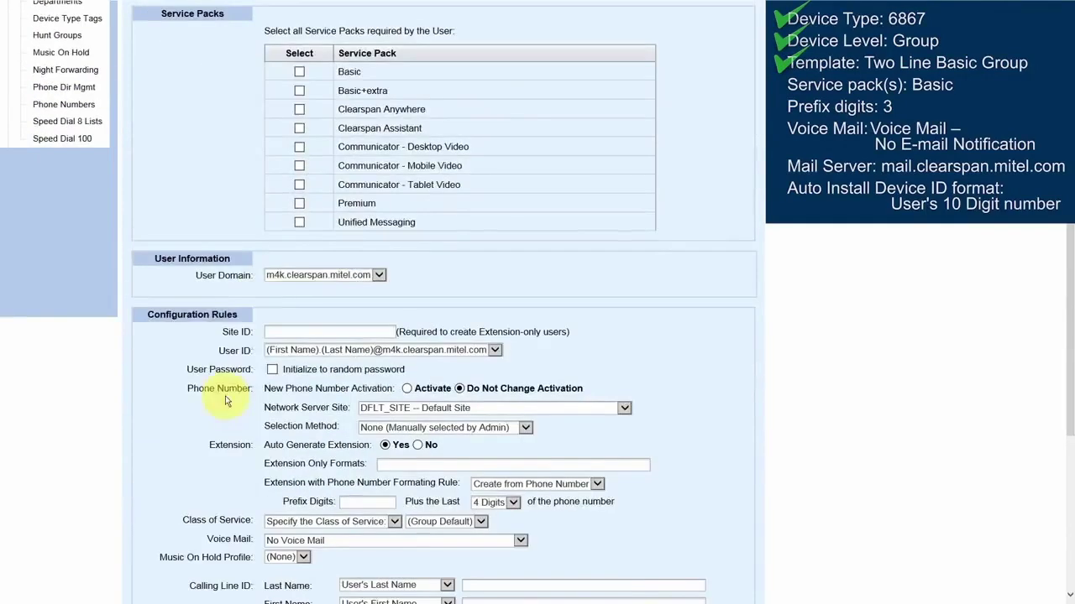
pyautogui.click(299, 73)
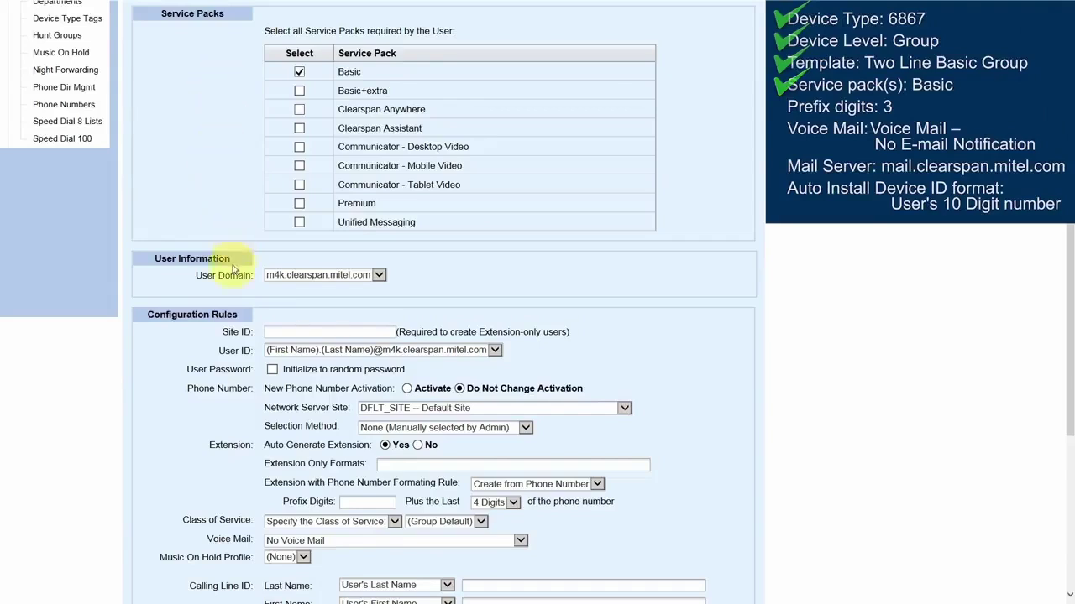
pyautogui.click(407, 390)
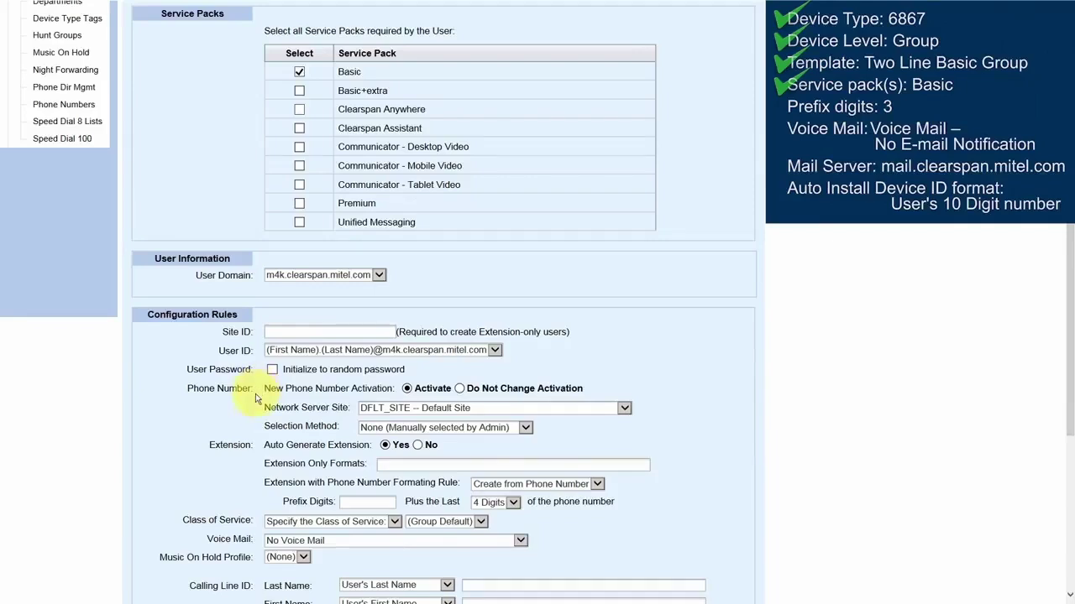
# Set the extension prefix digits to 3 and the profile's voice mail to "Voice Mail - No E-mail Notification"
pyautogui.click(352, 501)
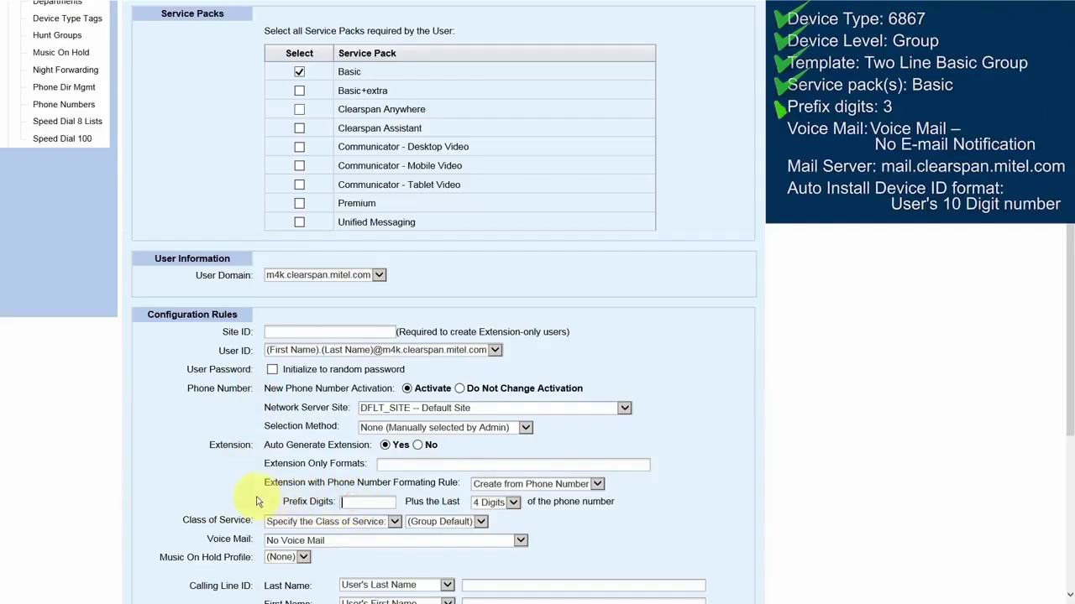
pyautogui.write('3')
pyautogui.click(518, 541)
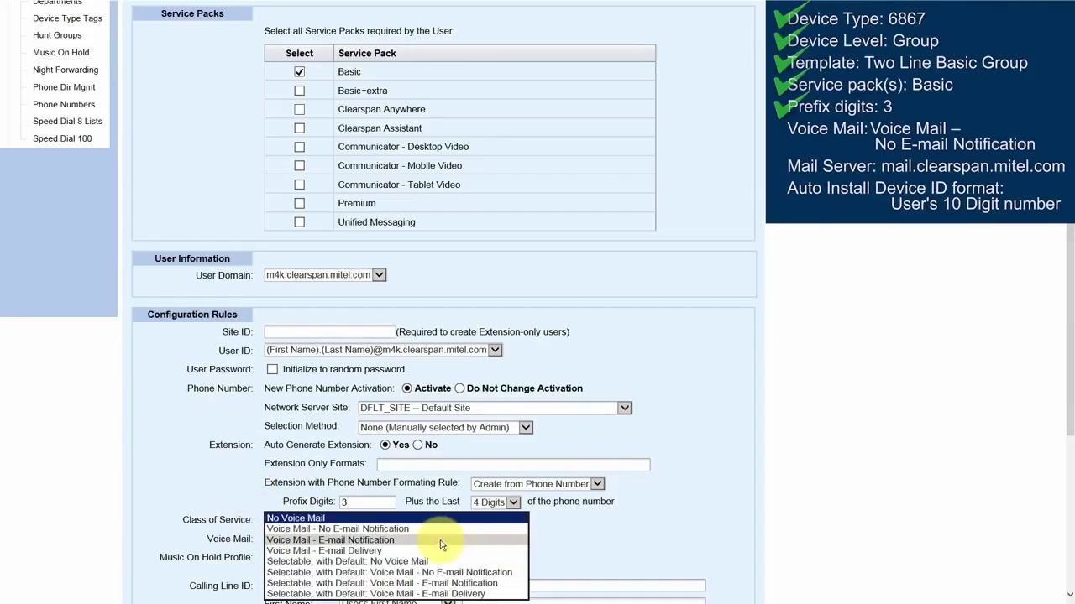
pyautogui.click(382, 535)
# Set the group mail server's e-mail address domain to mail.clearspan.mitel.com
pyautogui.scroll(-10, 380, 535)
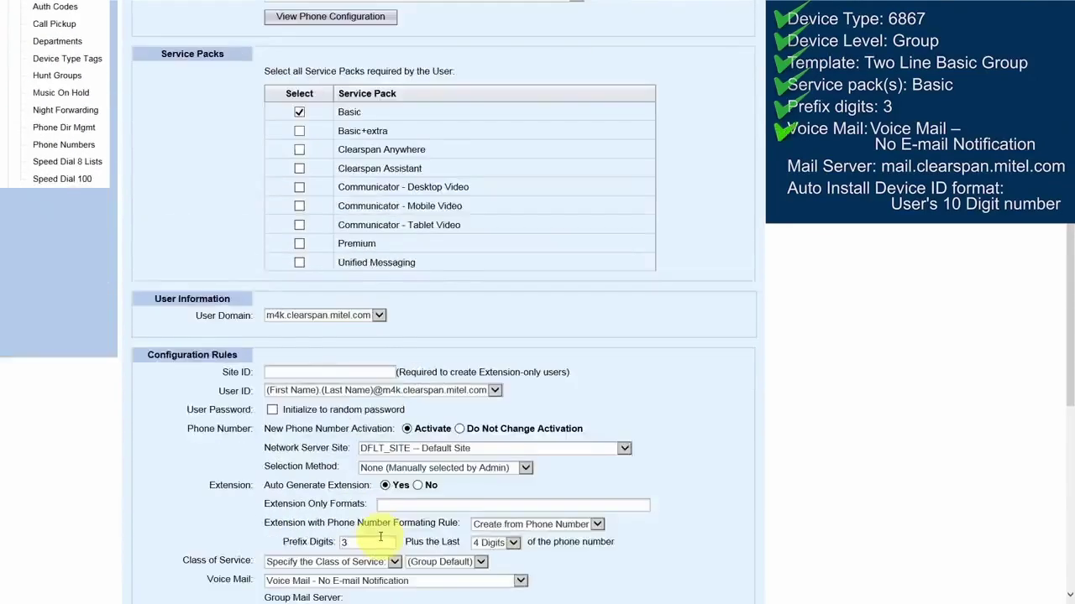
pyautogui.click(492, 163)
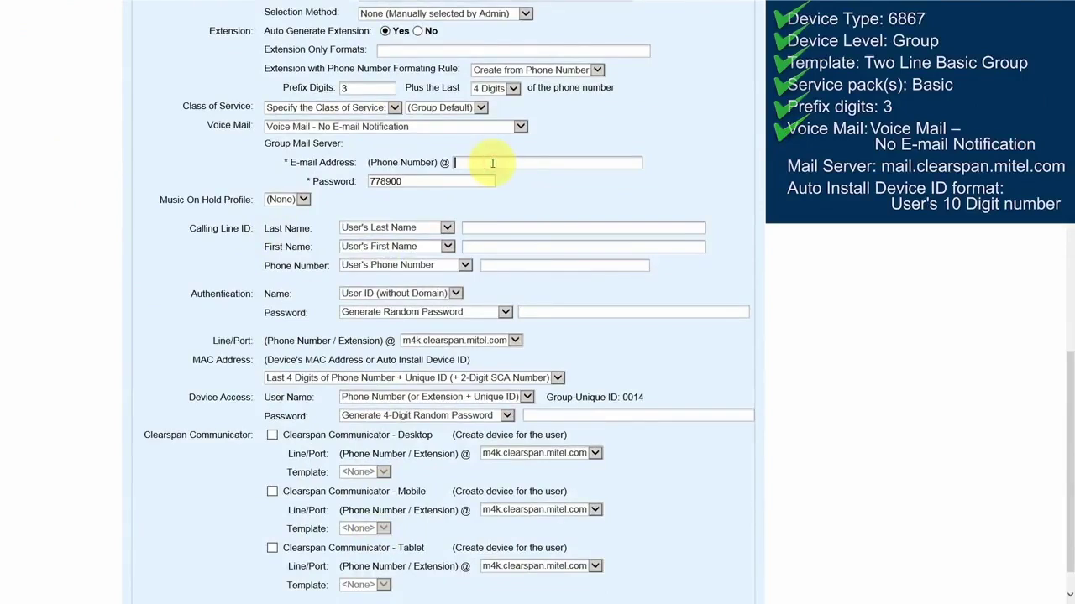
pyautogui.write('mail.clearspan.mitel.com')
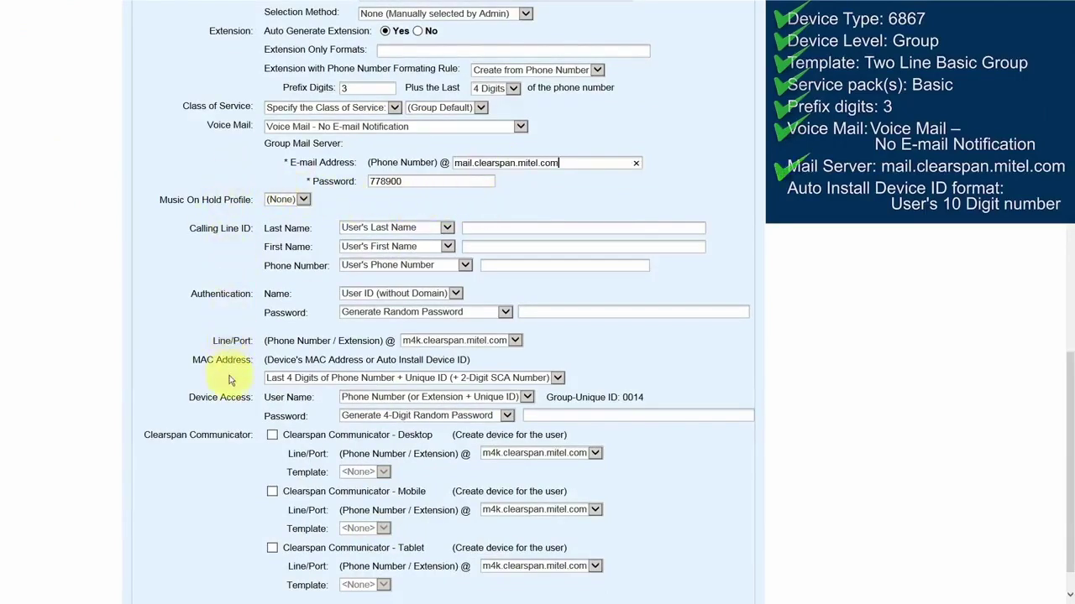
# Set the MAC Address rule to "Phone Number (or Extension + Unique ID) (+ 2-Digit SCA Number)" and save the new user profile
pyautogui.click(555, 378)
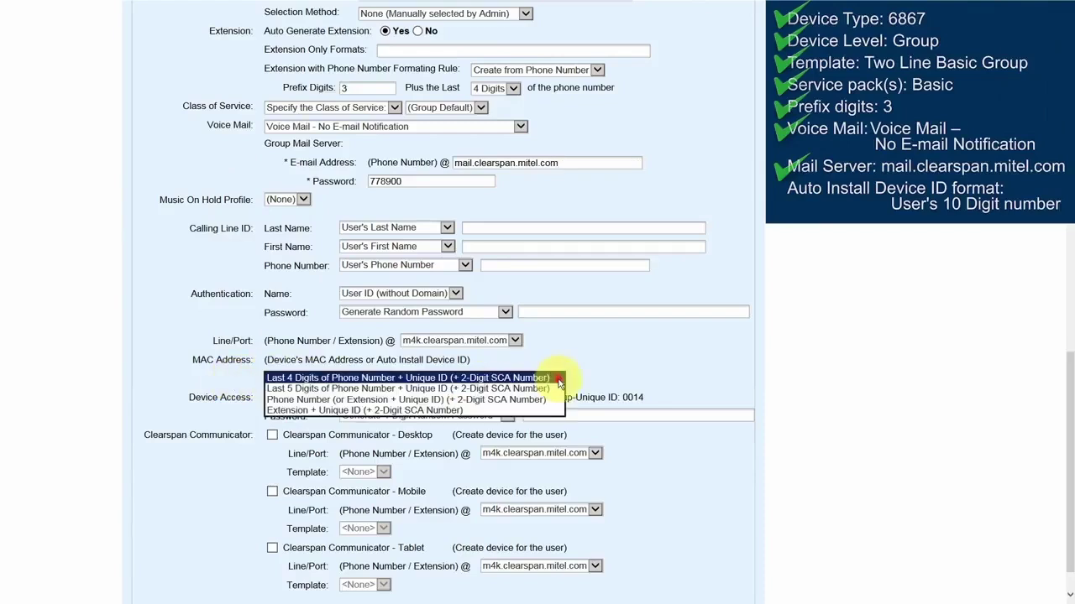
pyautogui.click(327, 399)
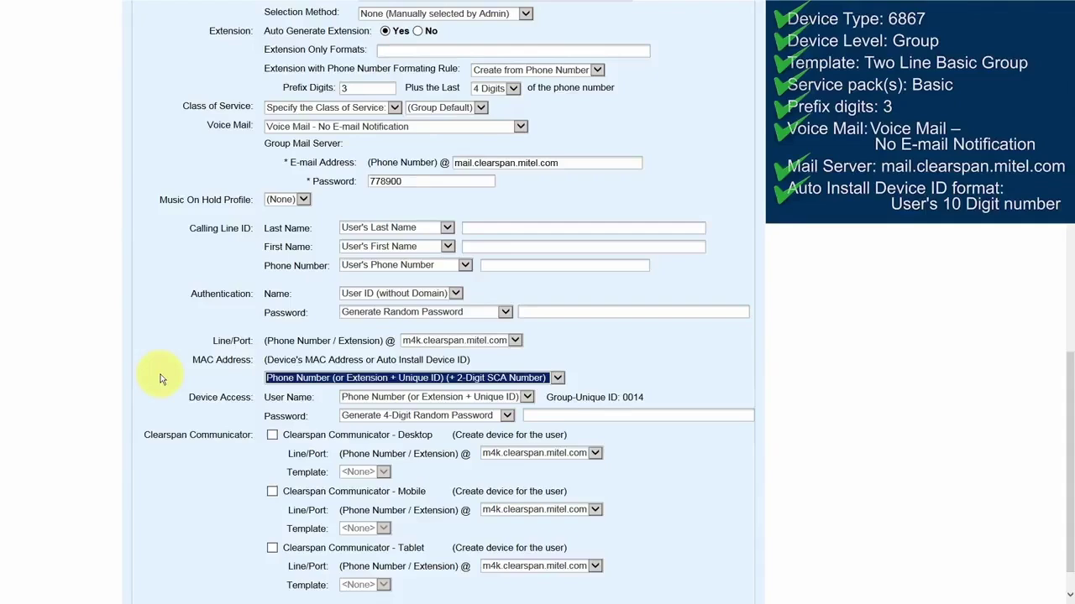
pyautogui.scroll(10, 156, 377)
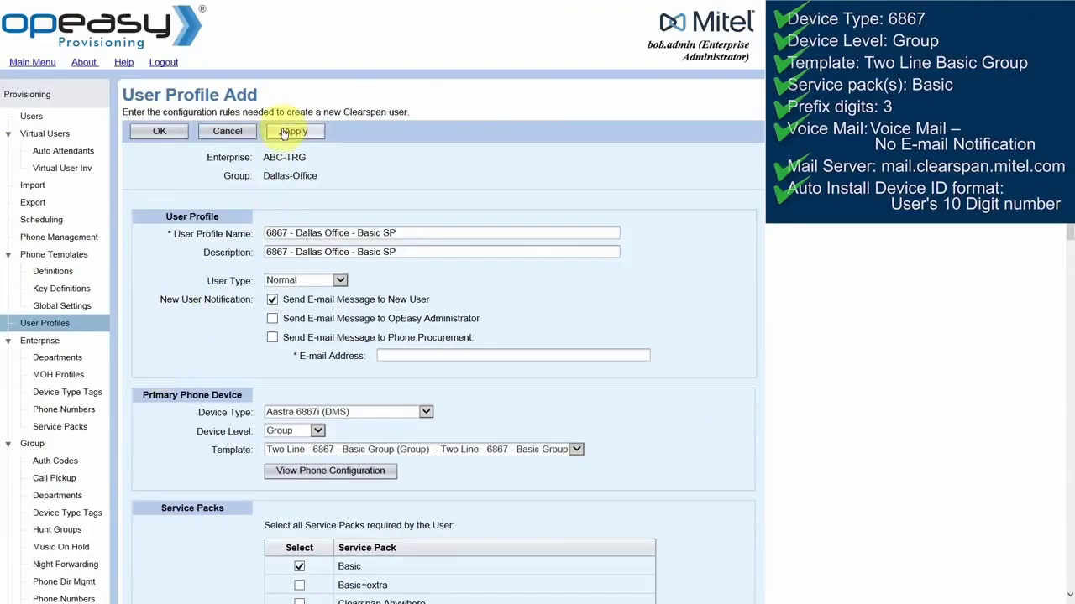
pyautogui.click(160, 132)
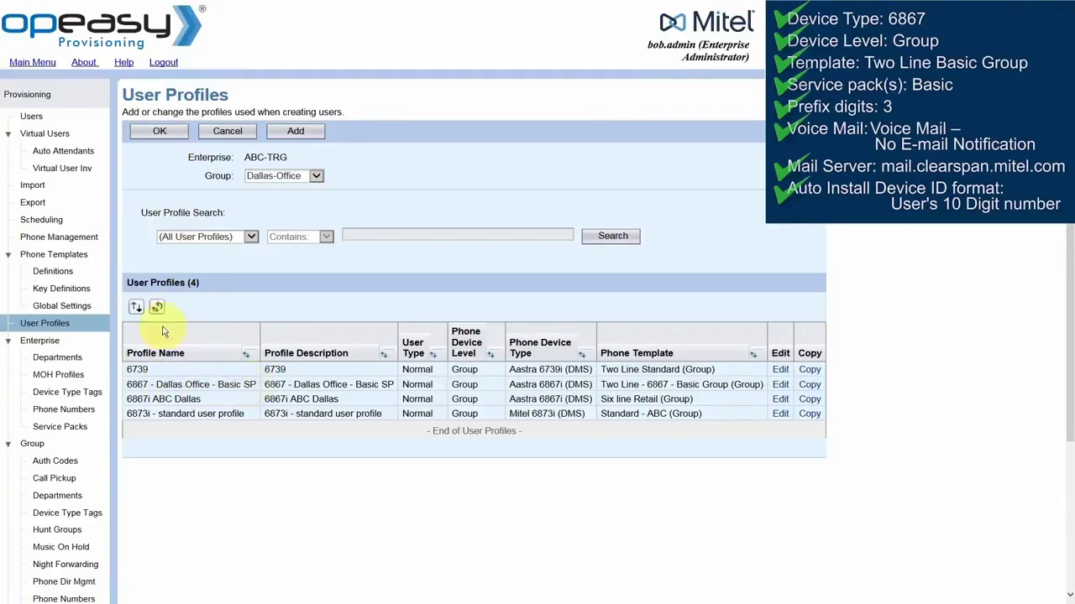
# Start adding a new user in the Dallas-Office group with the user profile "6867 - Dallas Office - Basic SP"
pyautogui.click(33, 118)
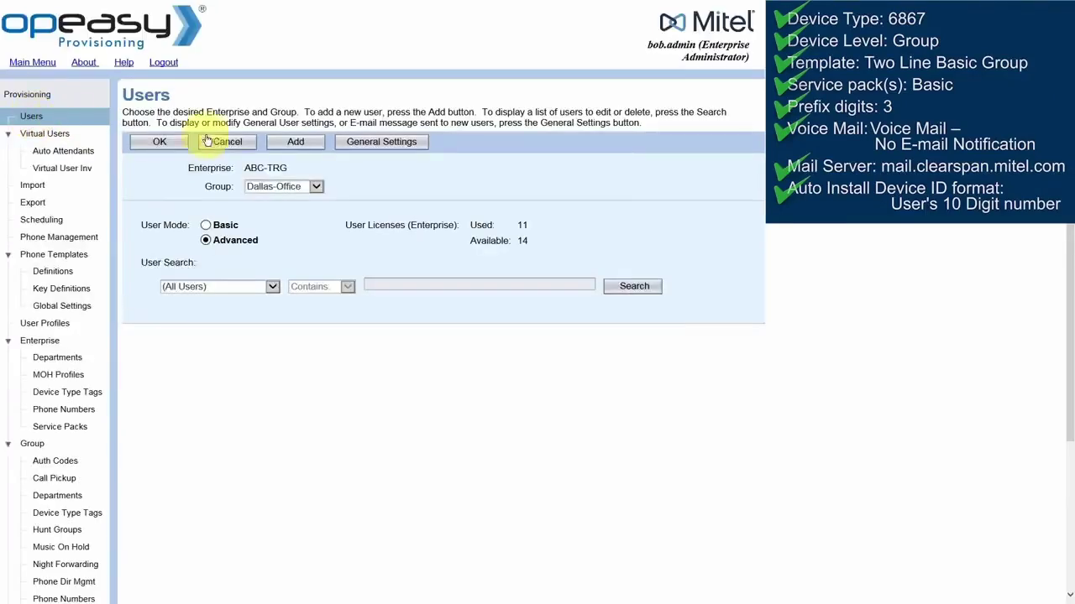
pyautogui.click(296, 142)
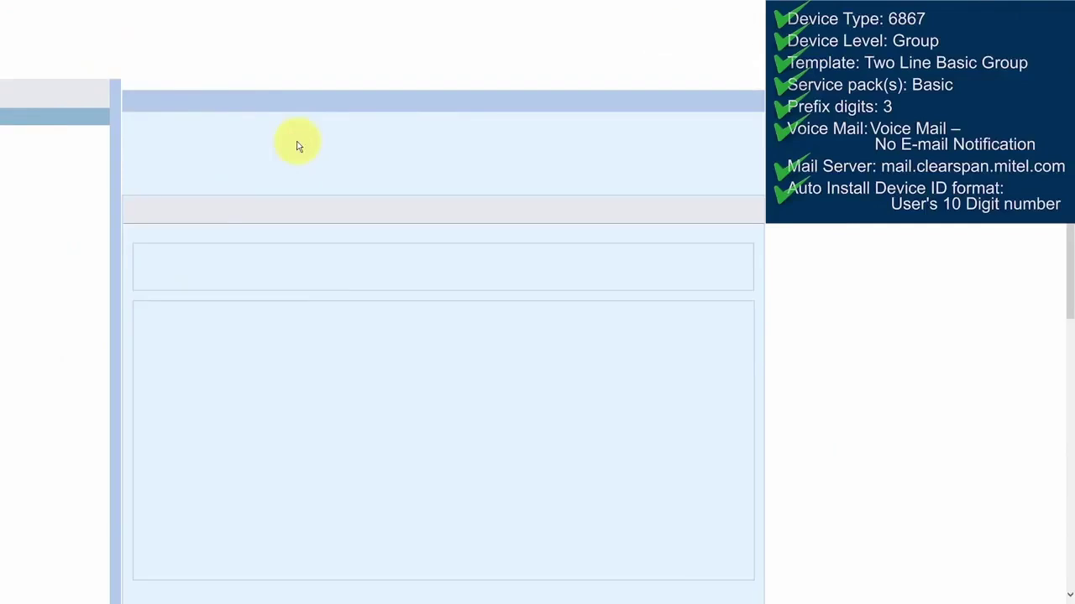
pyautogui.click(414, 299)
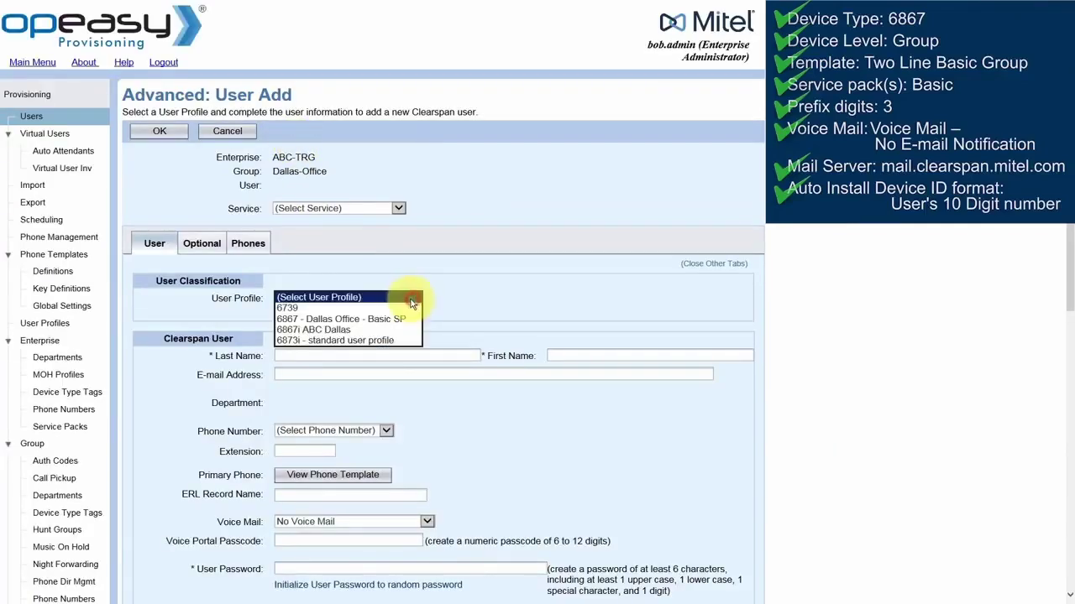
pyautogui.click(392, 320)
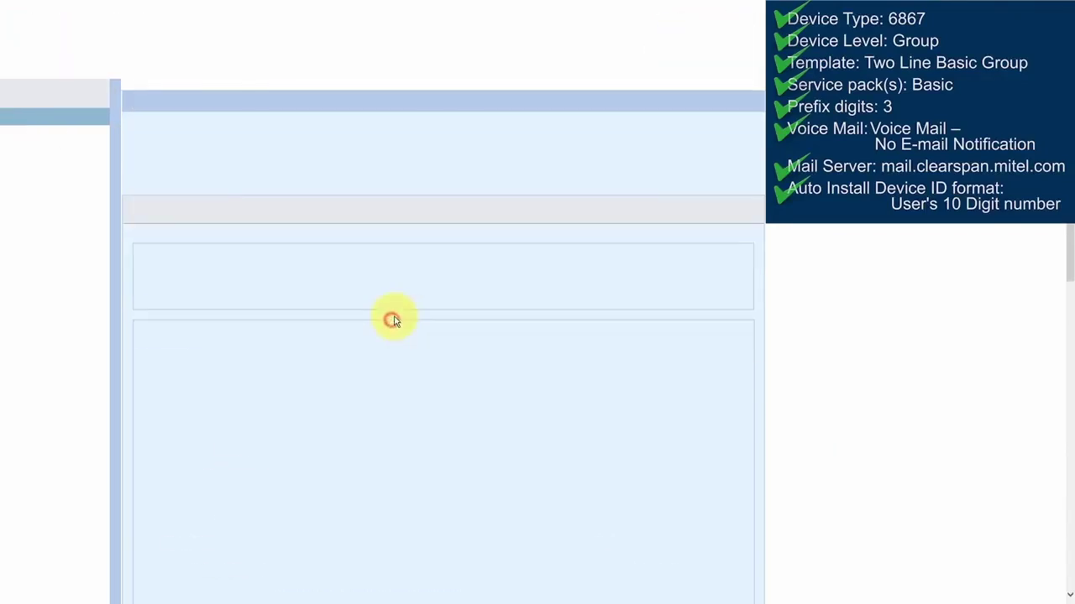